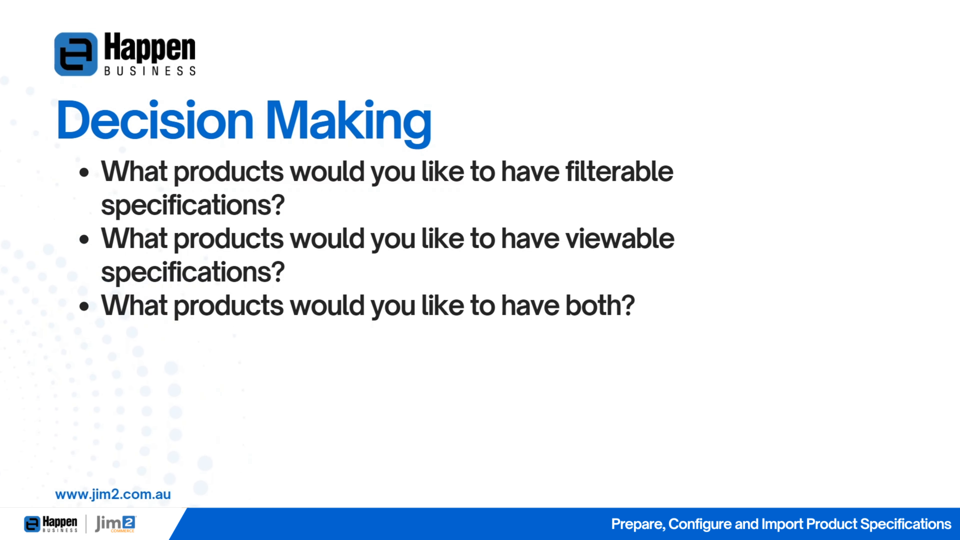
key("Right")
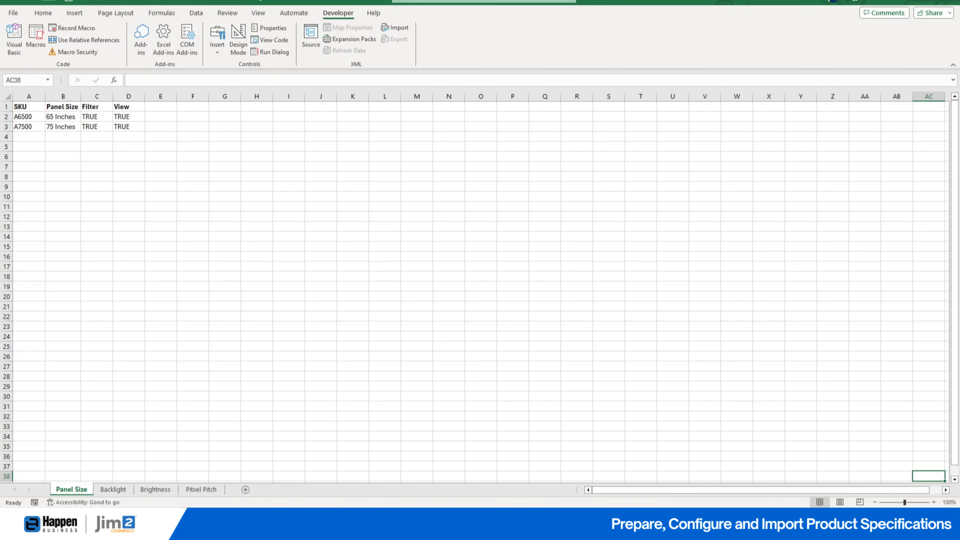
Show the Backlight worksheet of the specifications workbook.
left_click(113, 490)
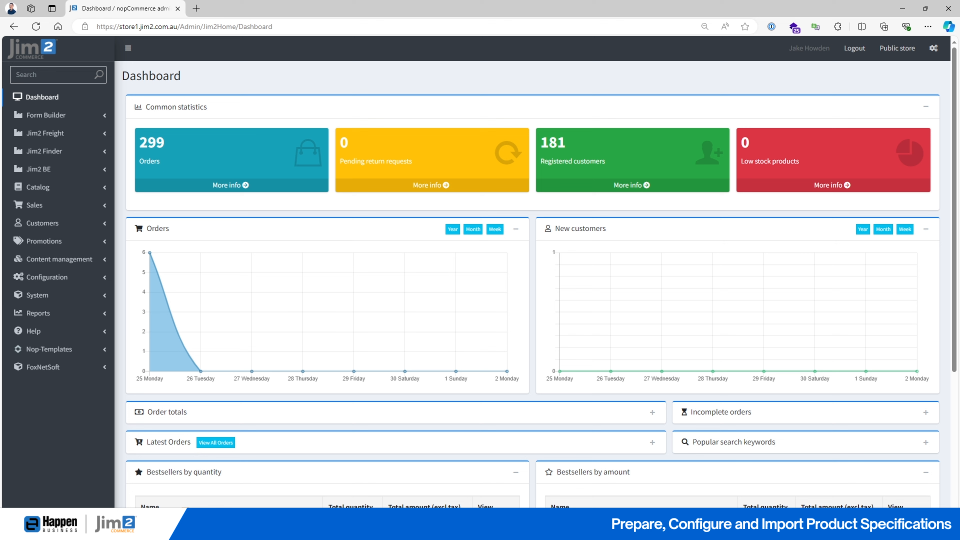
Open the list of specification attributes in the store's catalog administration.
left_click(60, 188)
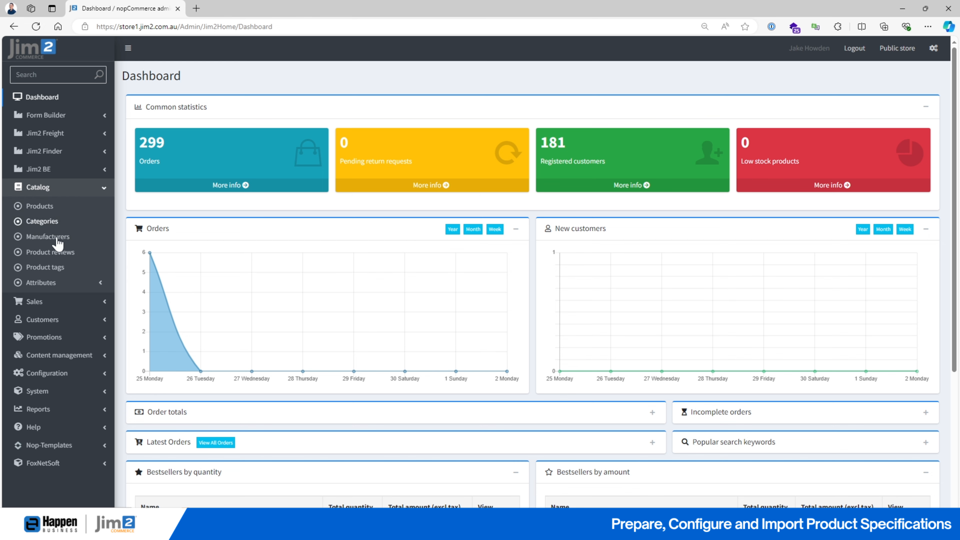
left_click(54, 285)
left_click(57, 316)
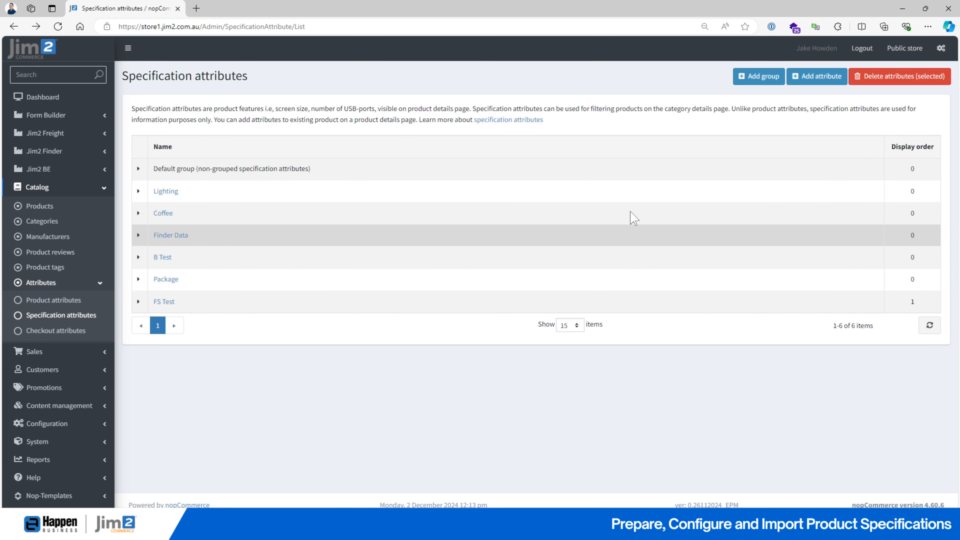
Create a specification attribute named Brightness with no group and save it, keeping it open for editing.
left_click(813, 75)
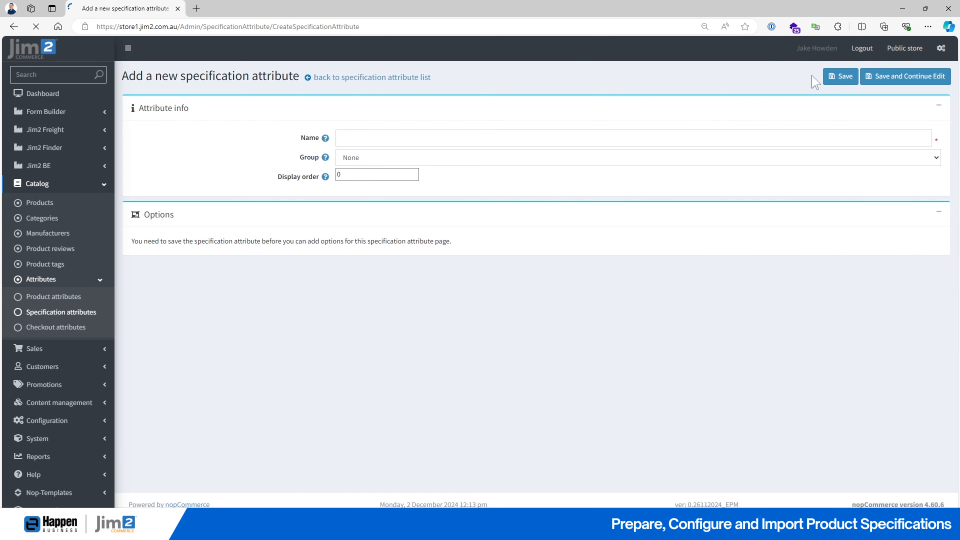
left_click(389, 136)
type("Brightness")
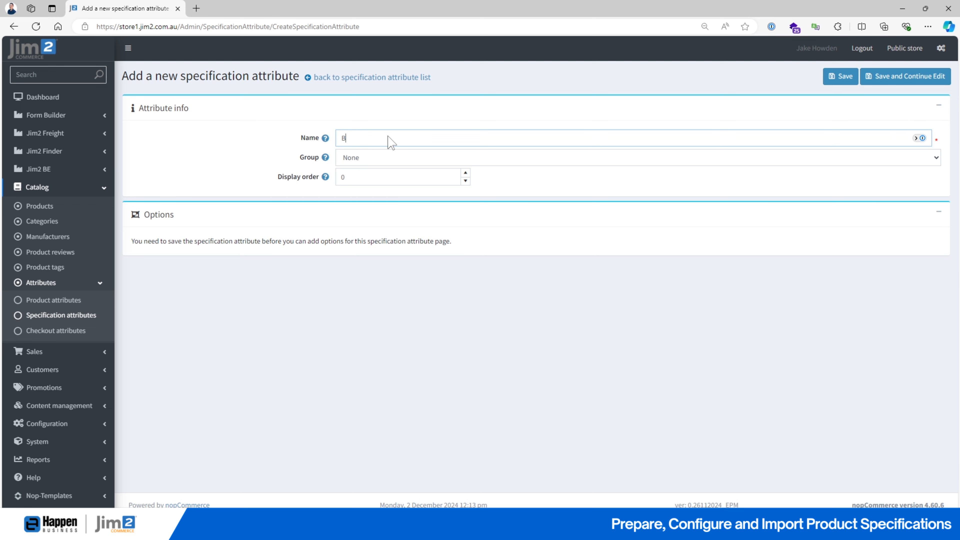
left_click(412, 104)
left_click(411, 104)
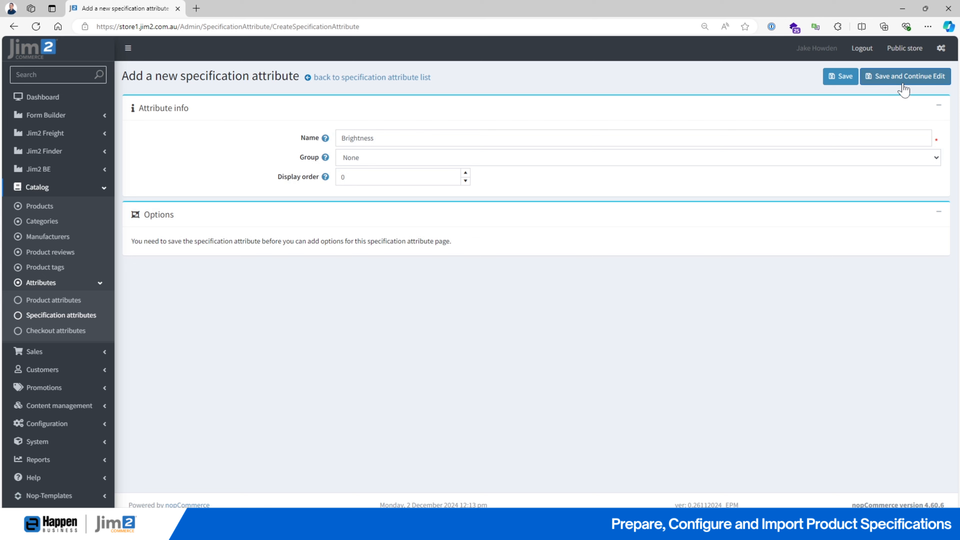
left_click(906, 77)
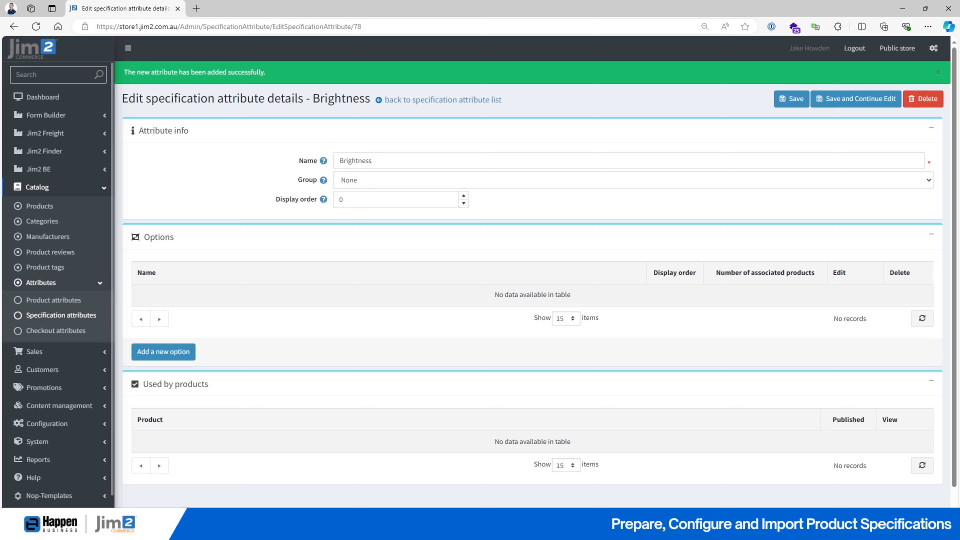
Switch to the Brightness workbook in Excel, copy the 350 cd/m2—typical value from cell B2, and return to the browser.
left_click(129, 529)
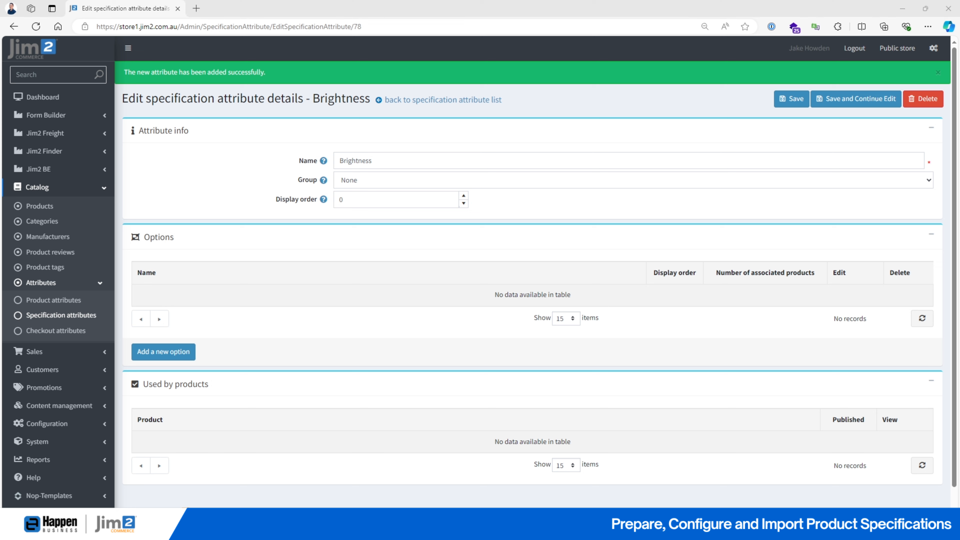
left_click_drag(1, 186, 404, 152)
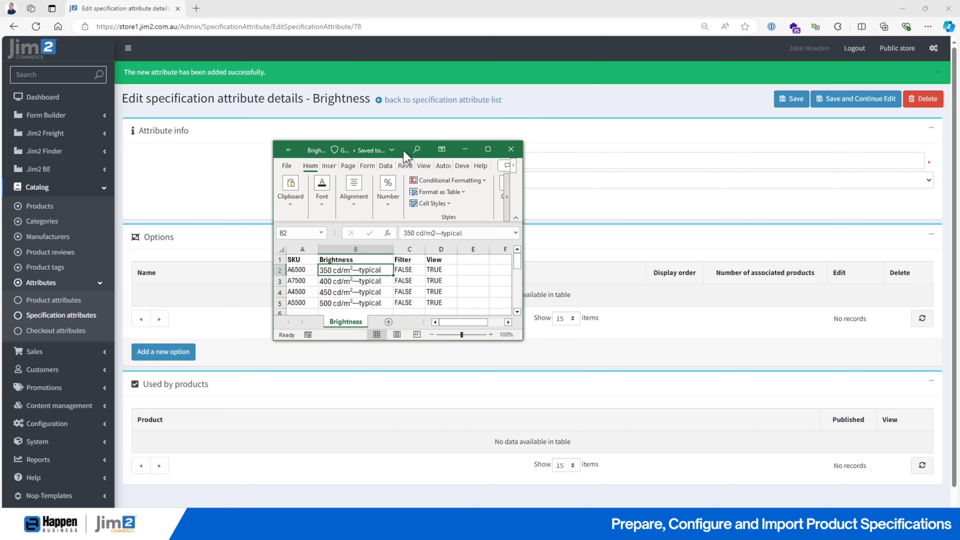
left_click(487, 150)
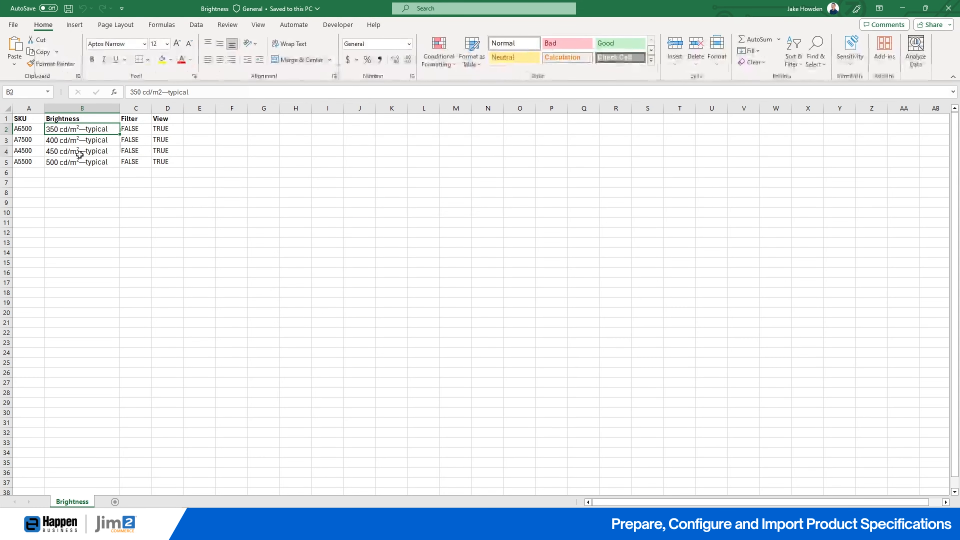
left_click(79, 153)
left_click(75, 131)
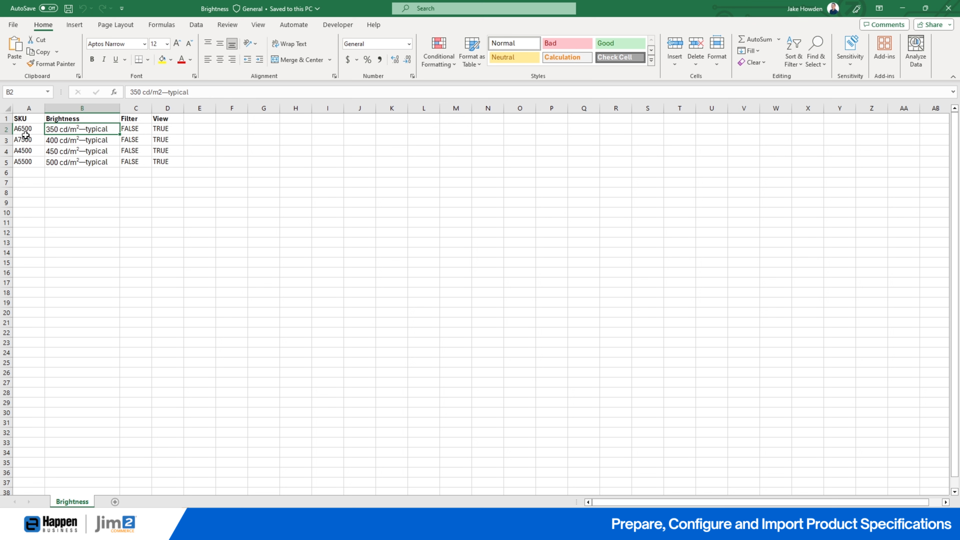
key("ctrl+c")
left_click(903, 8)
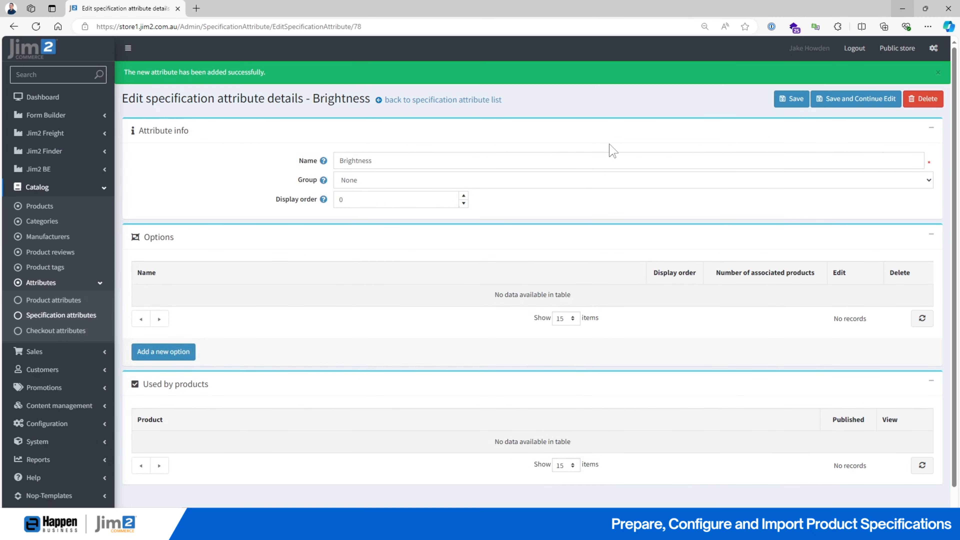
Add the option 350 cd/m2—typical to the Brightness attribute and save the attribute.
left_click(163, 356)
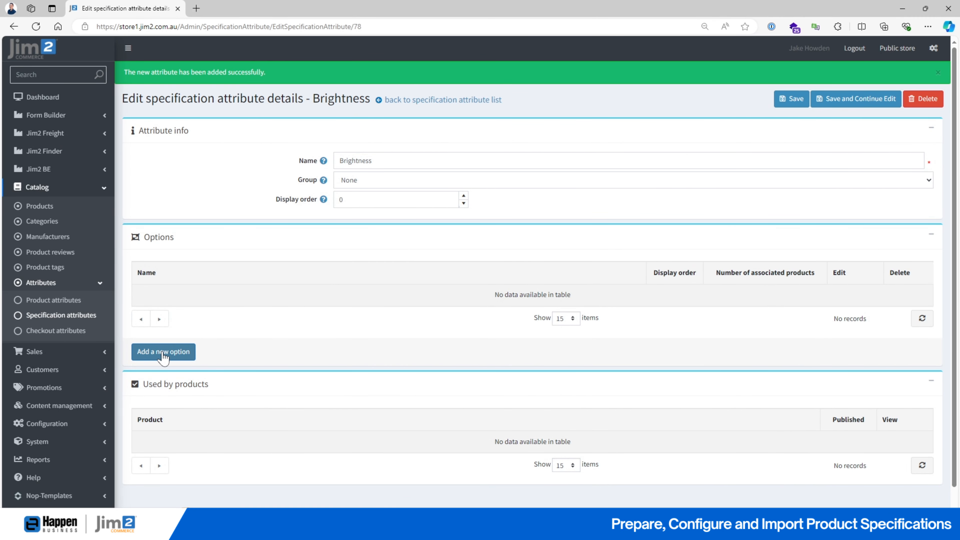
left_click(172, 251)
key("ctrl+v")
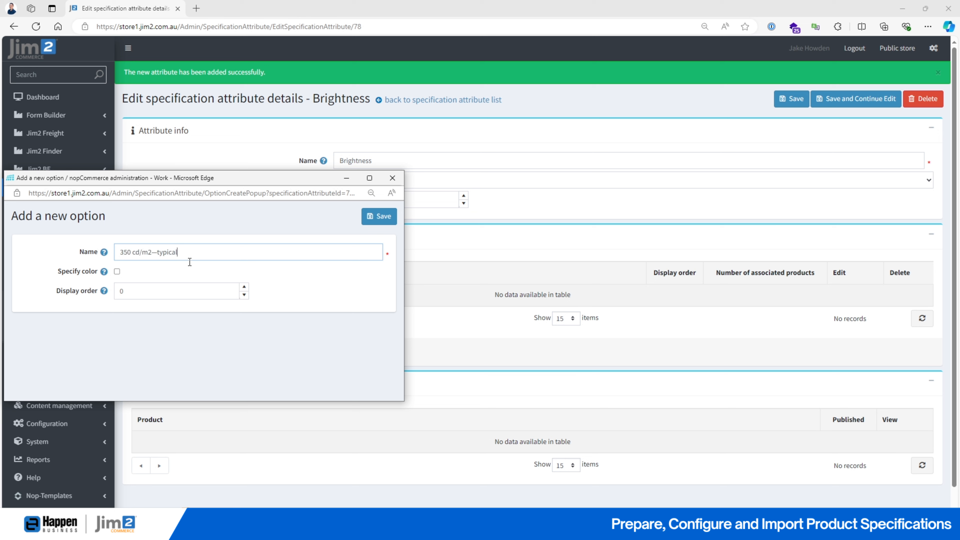
left_click(380, 217)
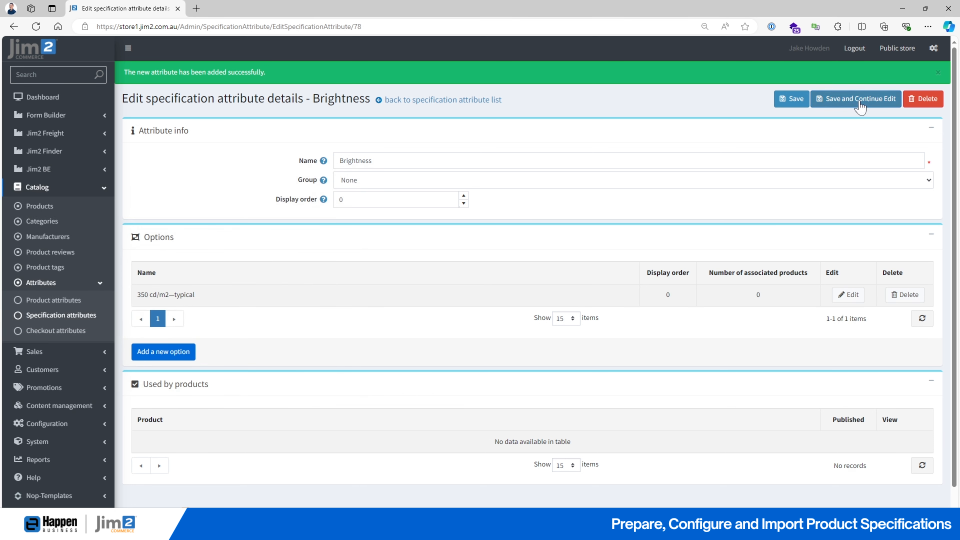
left_click(861, 104)
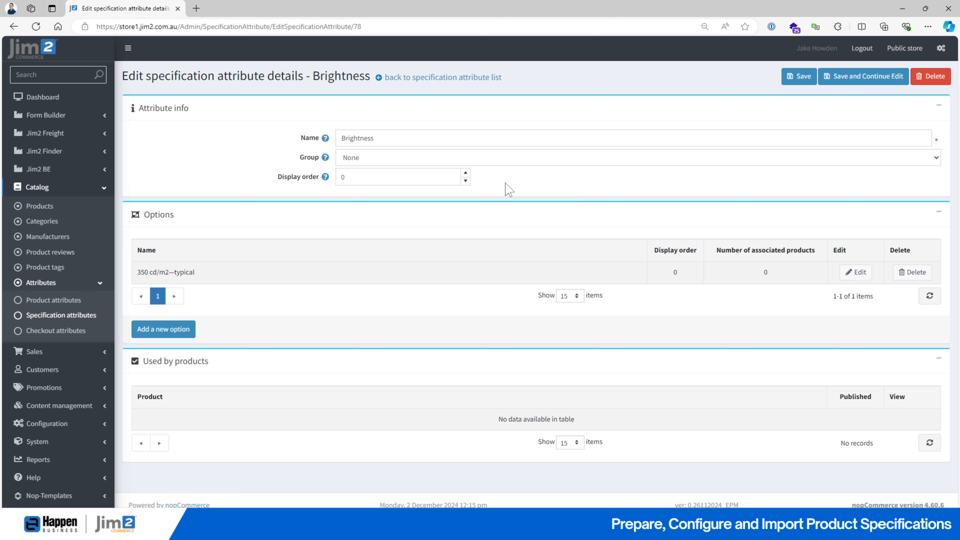
Find Brightness in the default group of specification attributes and open its page for adding products.
left_click(72, 316)
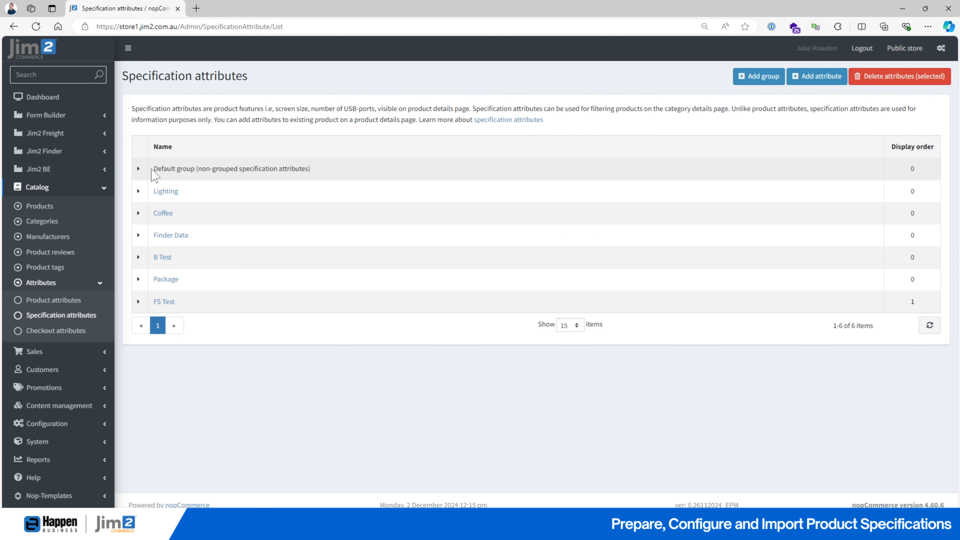
left_click(138, 169)
scroll(285, 194, "down", 5)
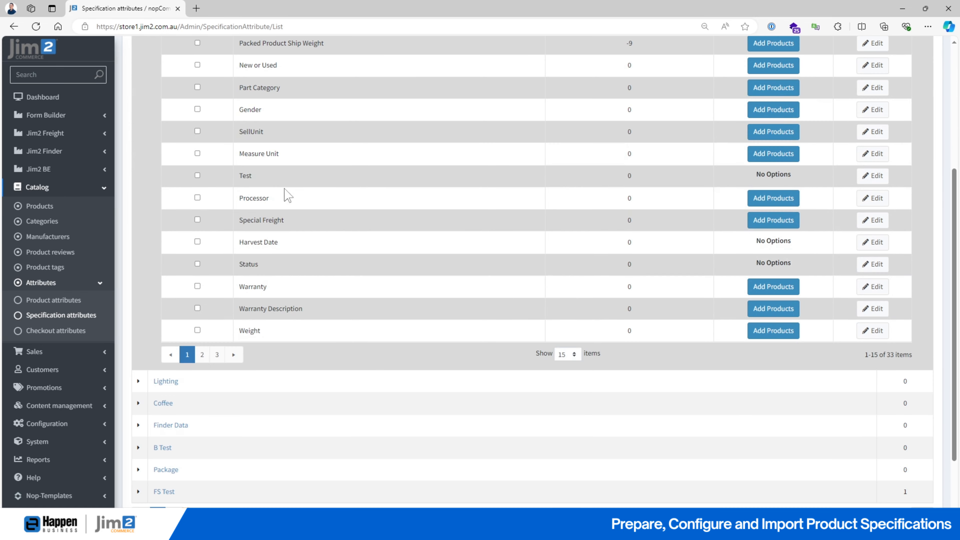
left_click(215, 355)
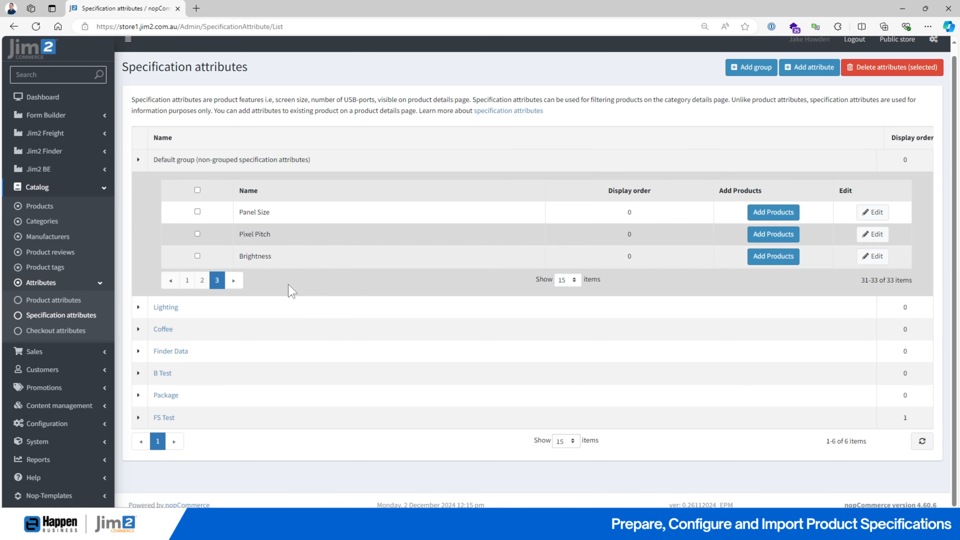
left_click(767, 260)
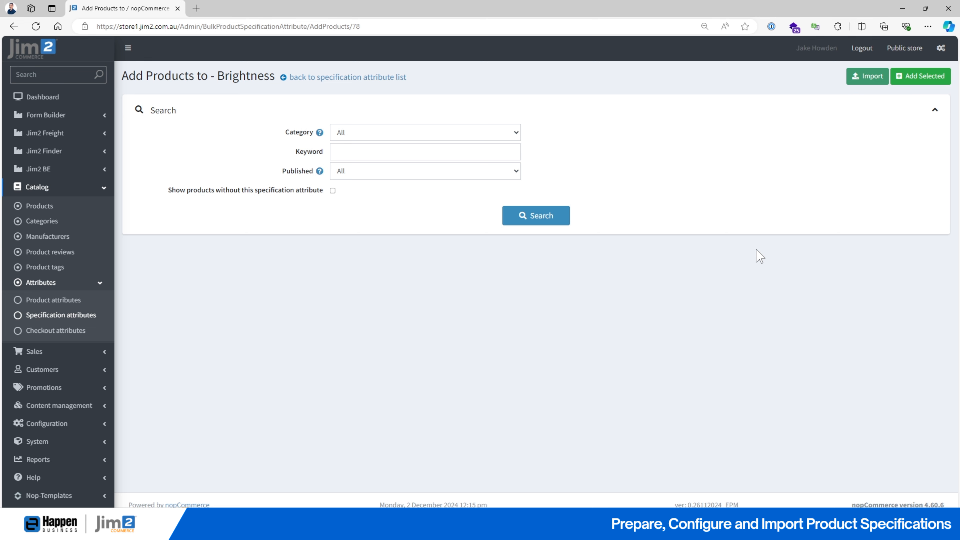
Import the Brightness Excel file from the Specifications Save folder into the Brightness attribute with type Option.
left_click(866, 77)
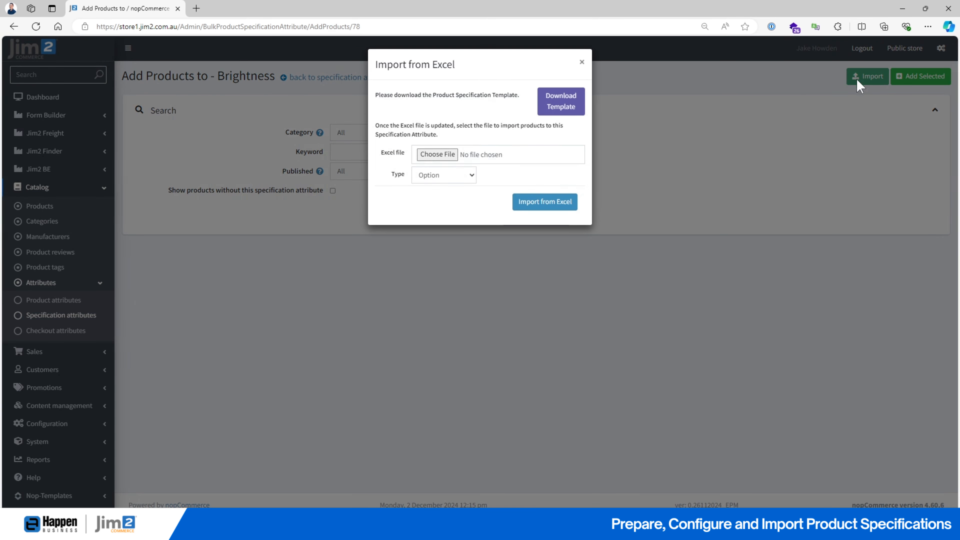
left_click(439, 155)
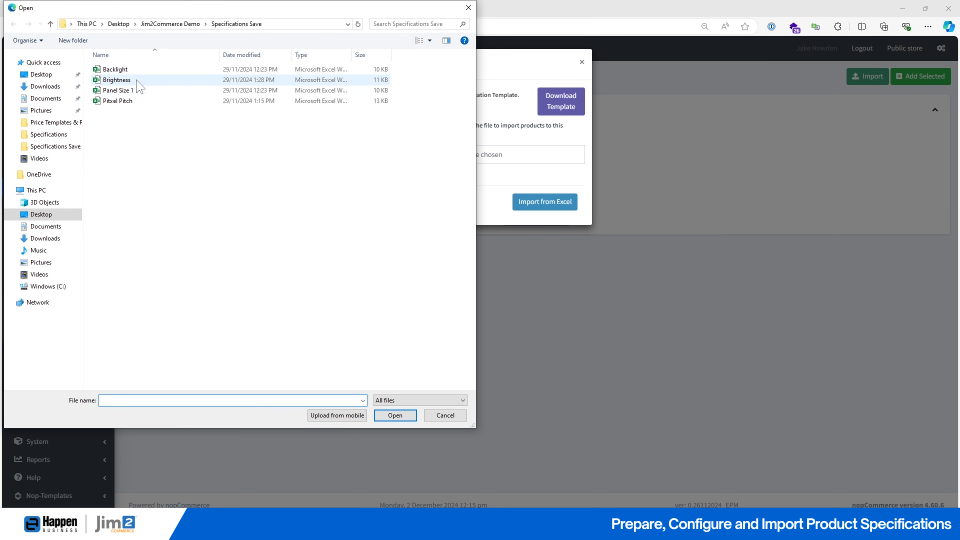
left_click(138, 80)
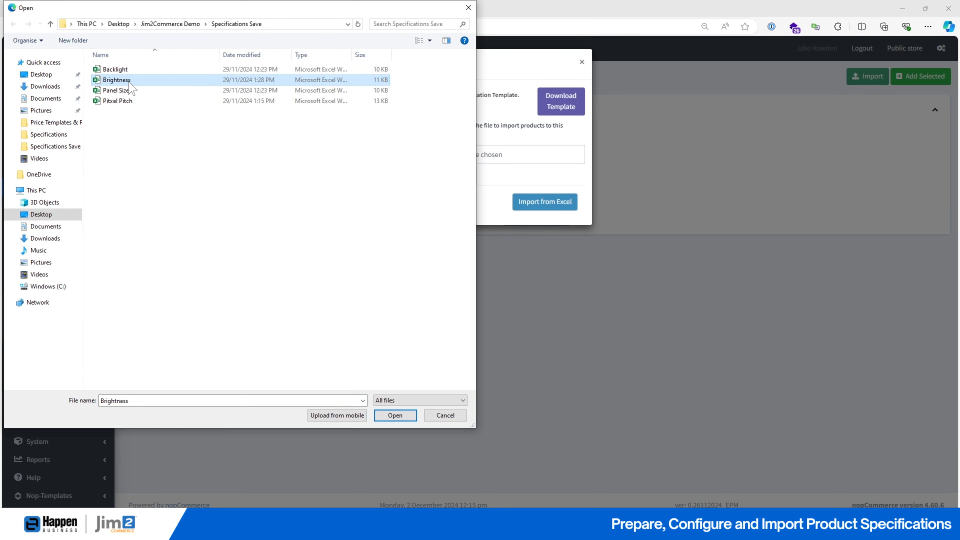
left_click(389, 416)
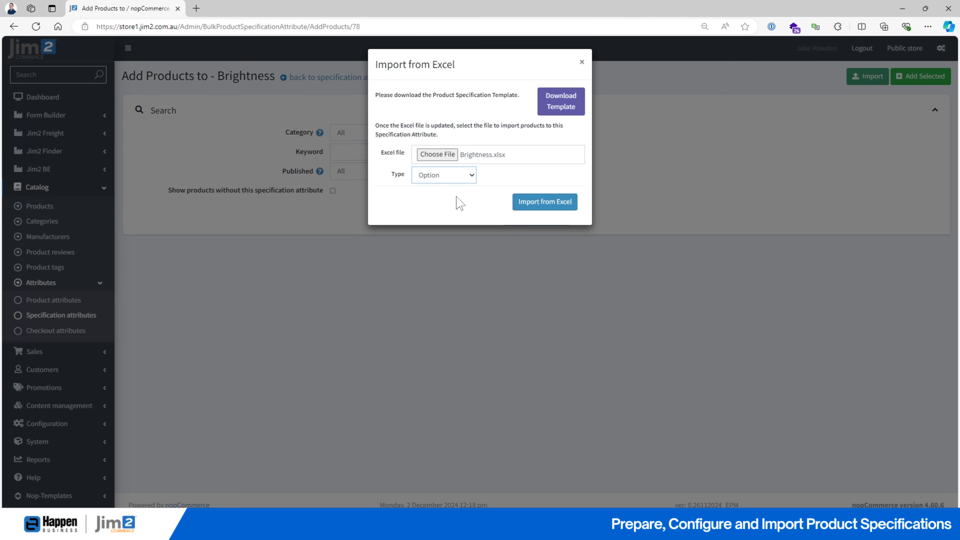
left_click(473, 178)
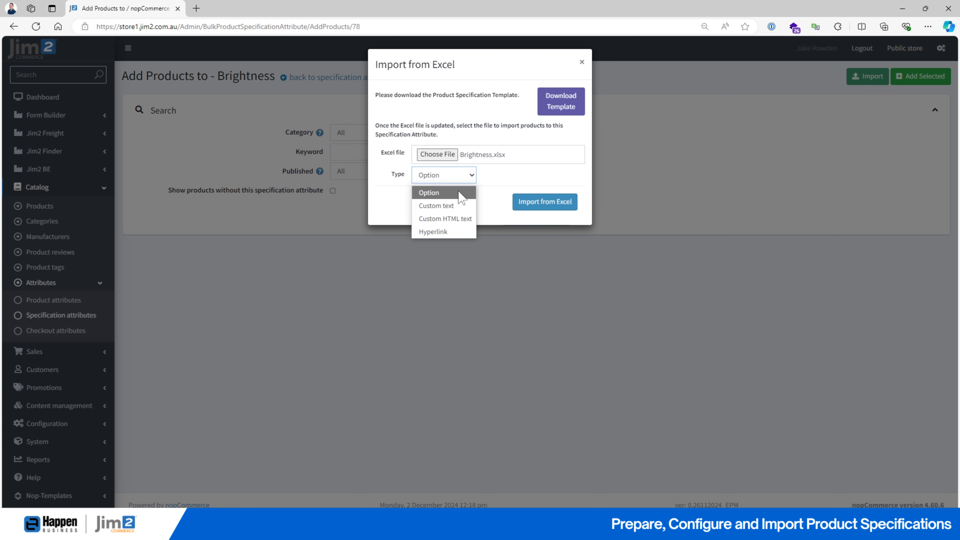
left_click(459, 194)
left_click(528, 206)
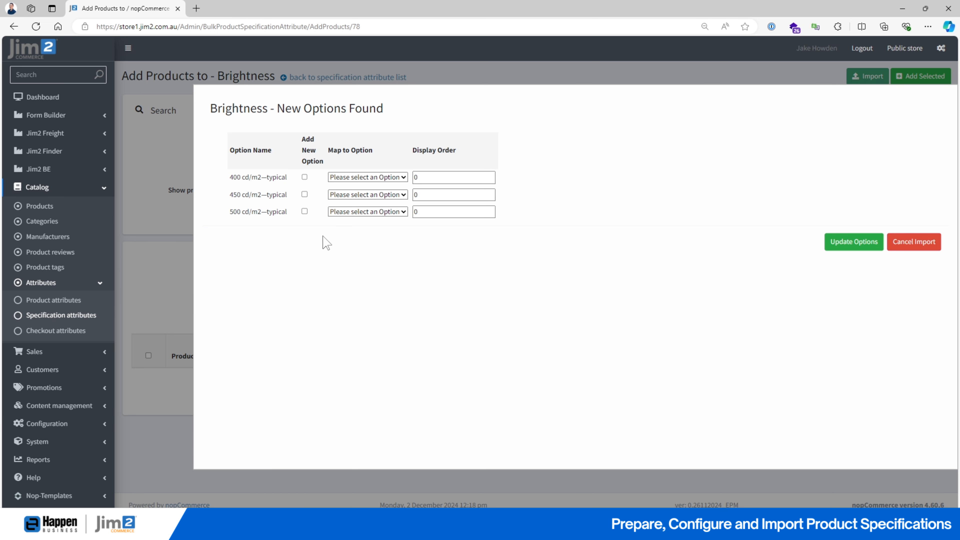
Accept 400, 450 and 500 cd/m2—typical as new options and add the selected imported products to the Brightness attribute.
left_click(304, 177)
left_click(305, 195)
left_click(305, 211)
left_click(853, 242)
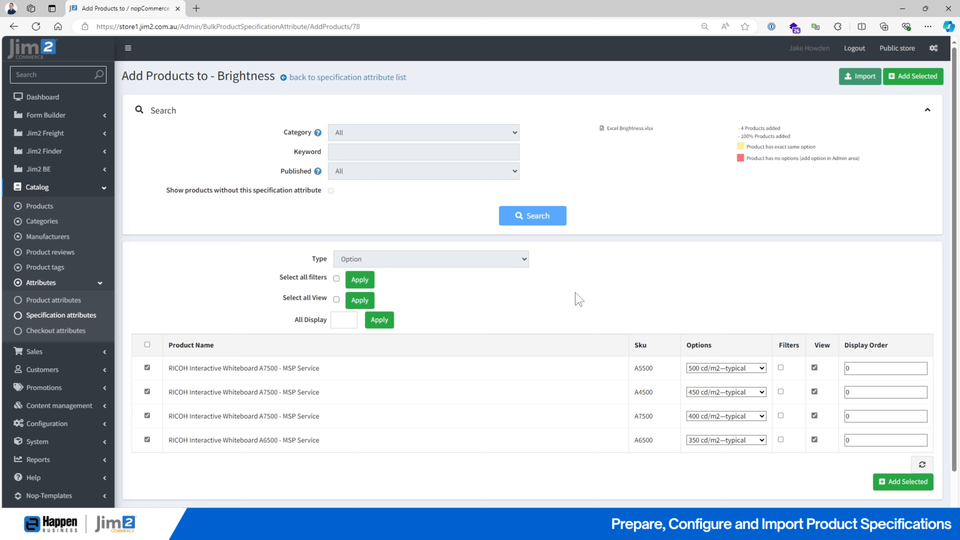
left_click(886, 484)
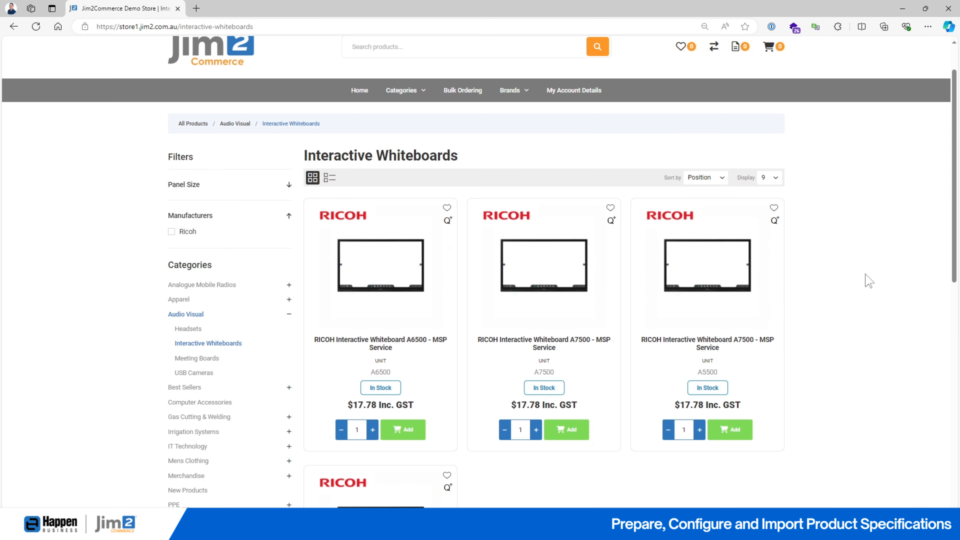
Filter the public store's Interactive Whiteboards category by a panel size of 65 Inches.
scroll(865, 278, "up", 3)
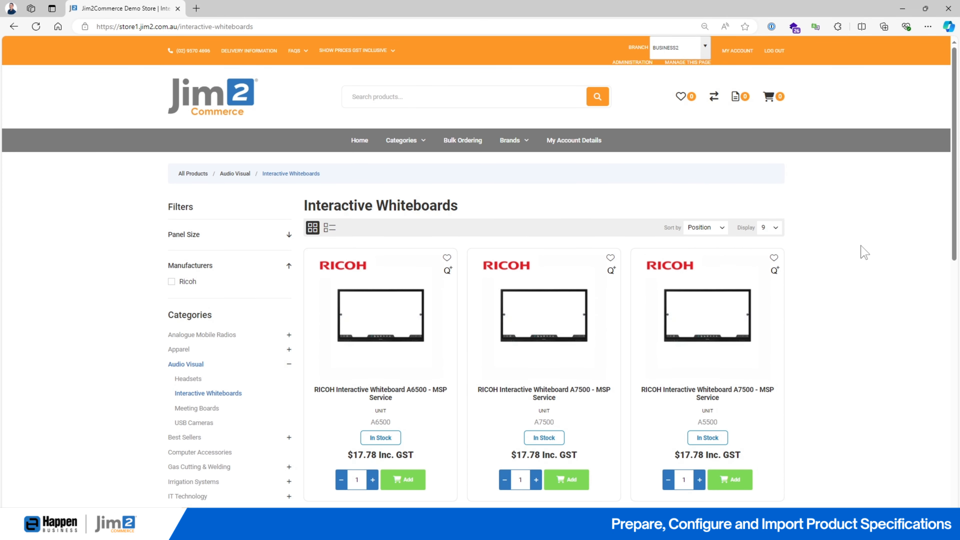
scroll(864, 252, "down", 3)
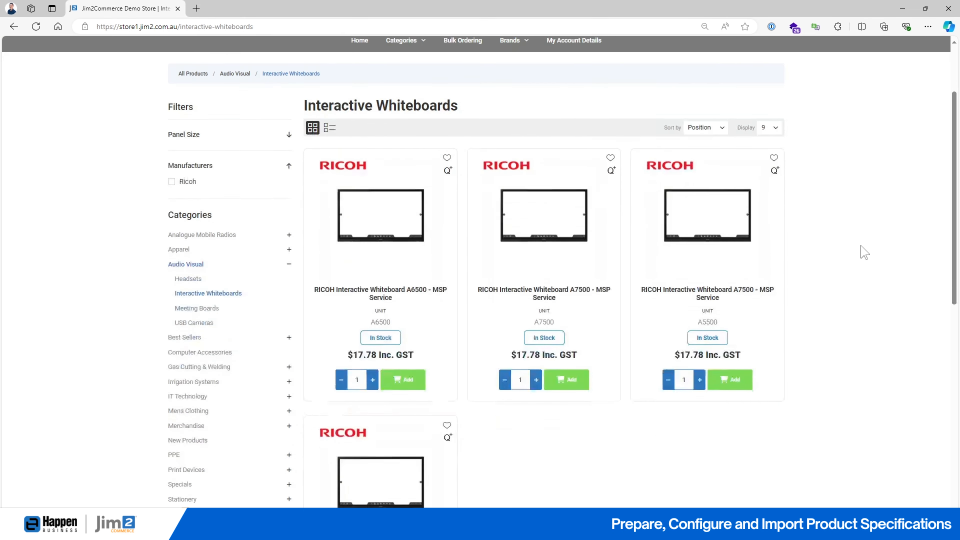
scroll(491, 209, "up", 2)
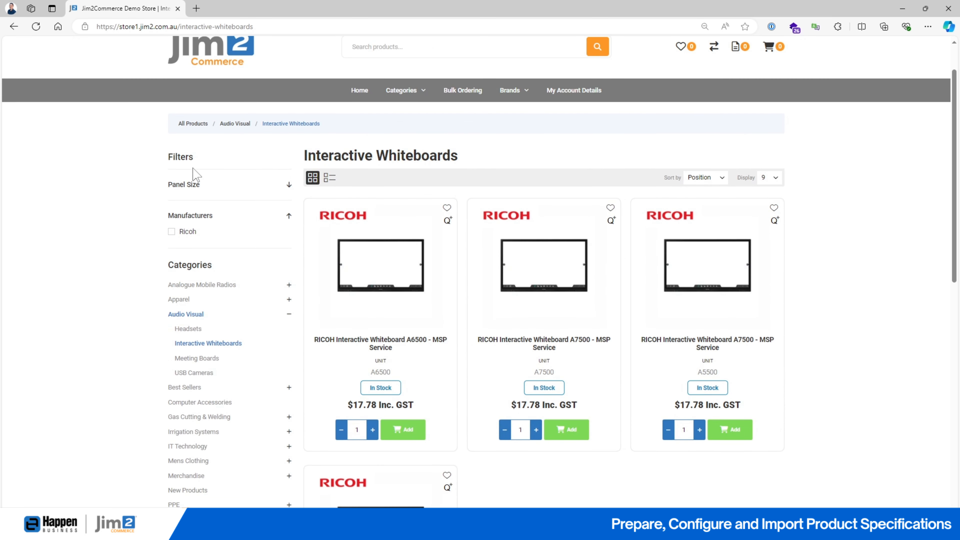
left_click(288, 186)
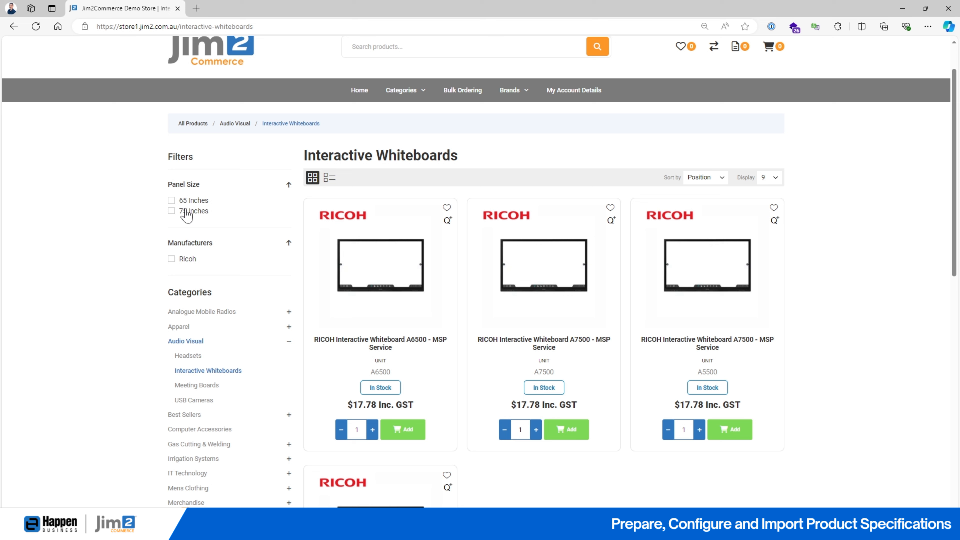
left_click(172, 201)
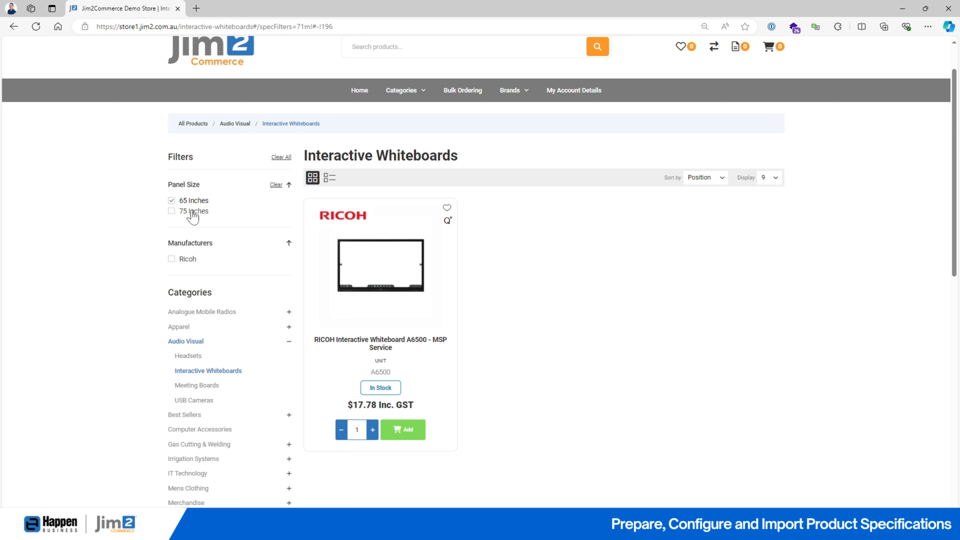
scroll(302, 246, "down", 1)
left_click(172, 151)
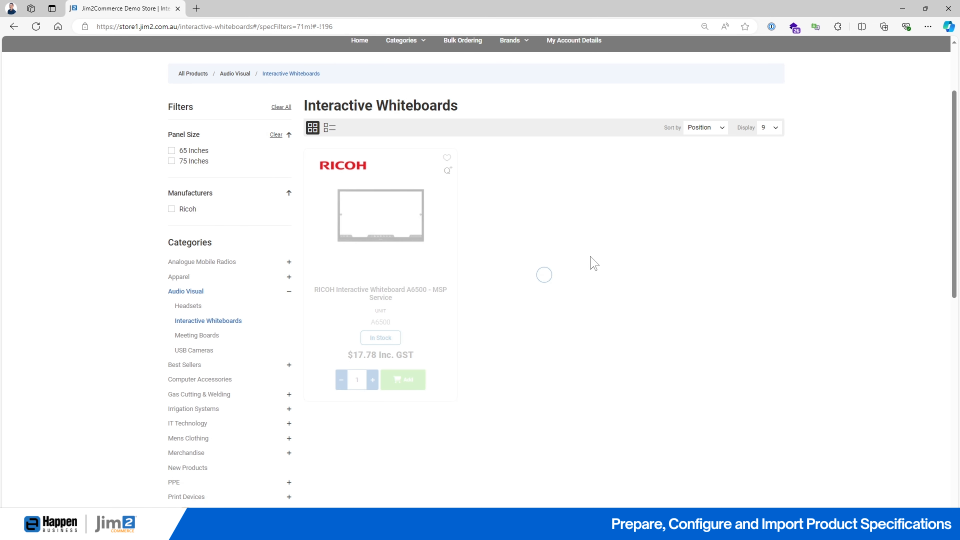
left_click(172, 151)
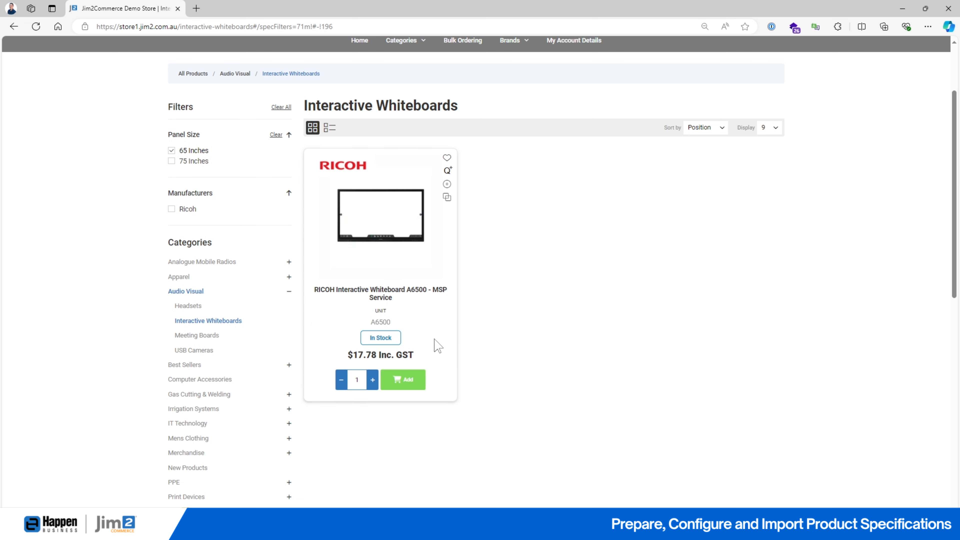
Open the RICOH Interactive Whiteboard A6500 product page and examine the Brightness entry in its specifications.
left_click(380, 299)
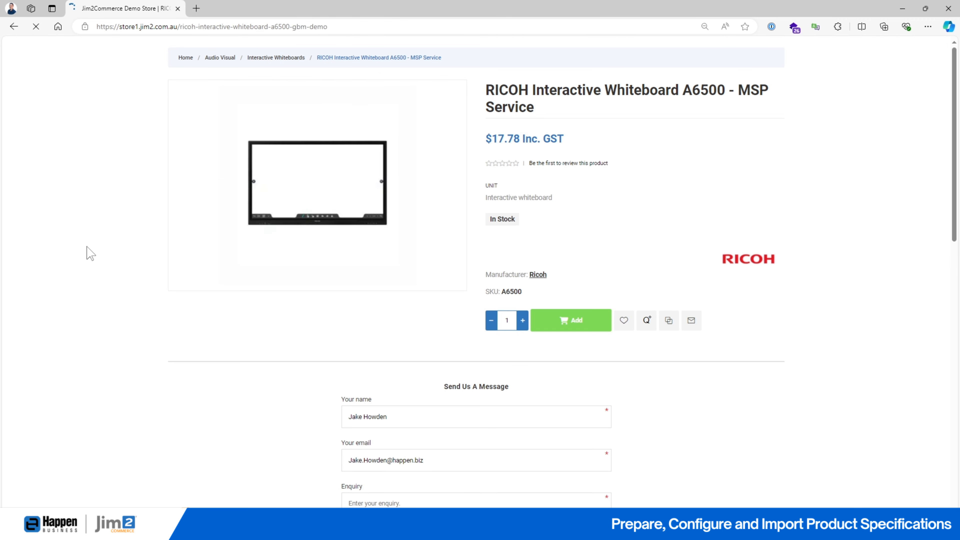
scroll(98, 252, "down", 5)
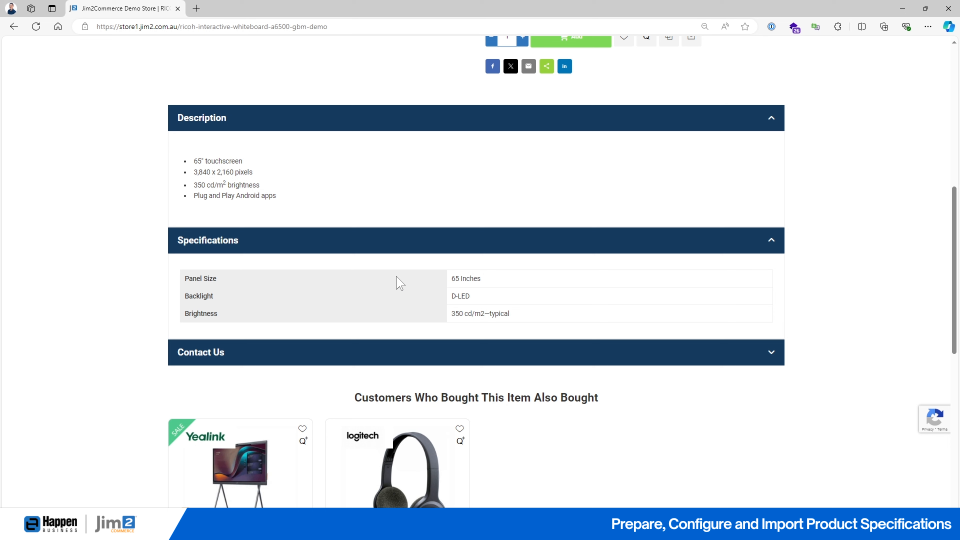
left_click_drag(187, 311, 219, 314)
left_click(218, 316)
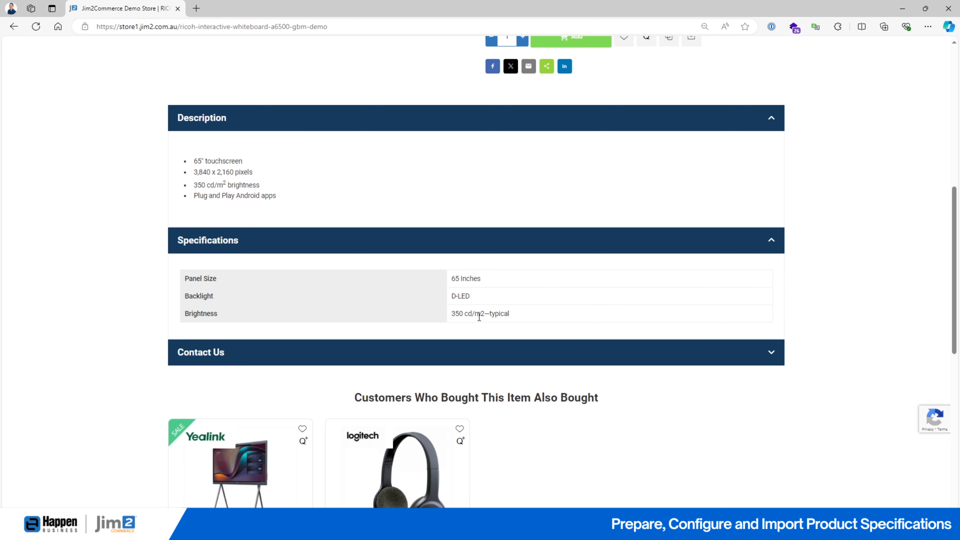